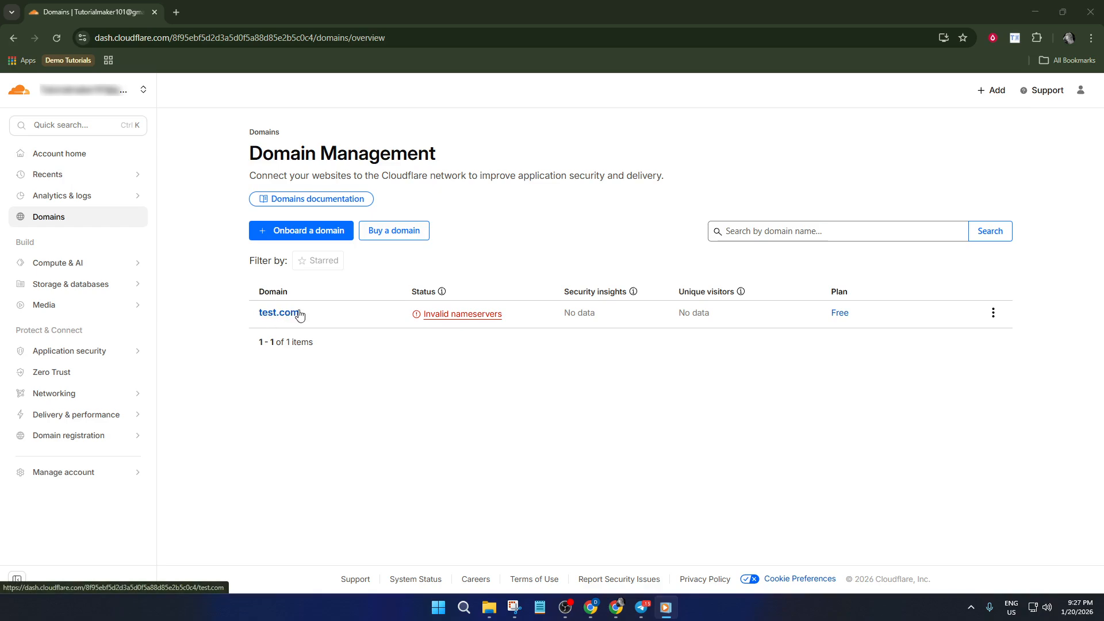
pyautogui.click(303, 235)
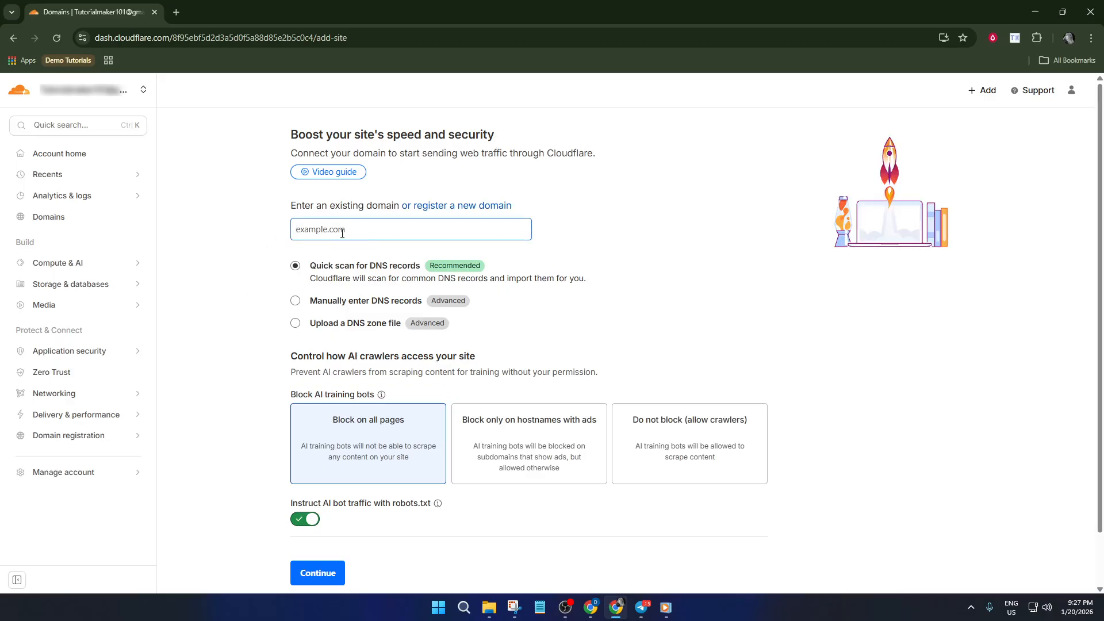
pyautogui.click(342, 233)
pyautogui.write('test.com')
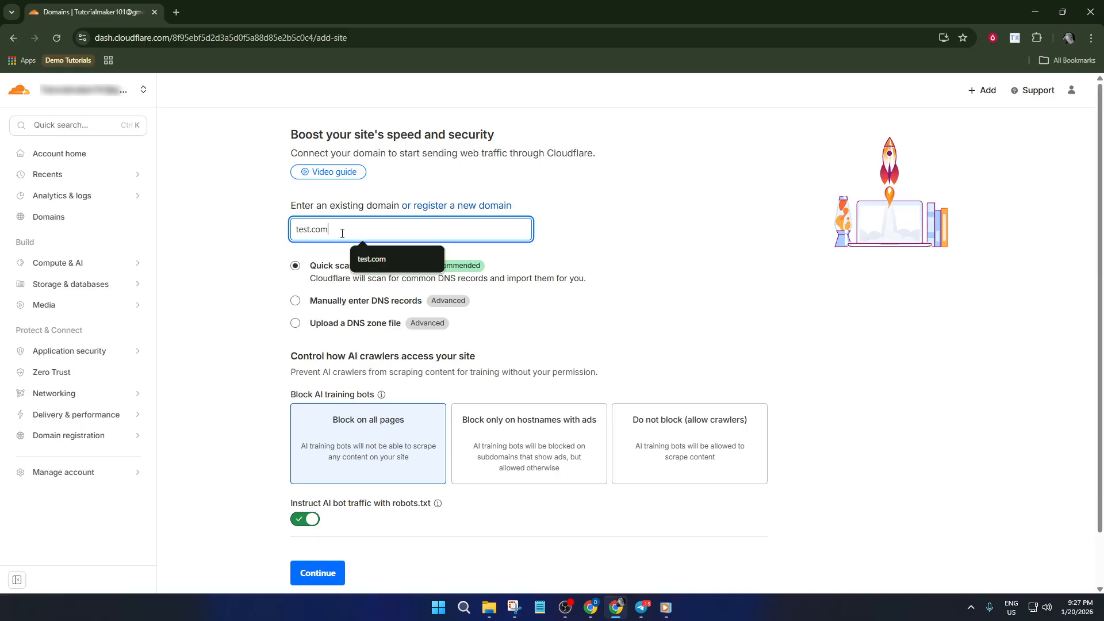
pyautogui.scroll(-1, 426, 397)
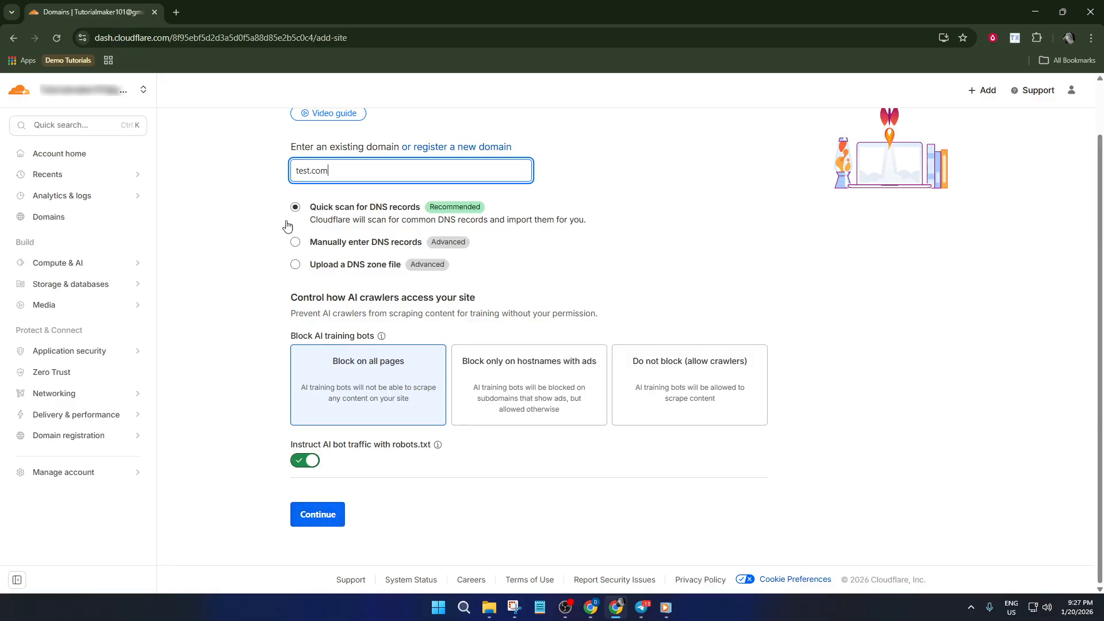
pyautogui.scroll(1, 423, 342)
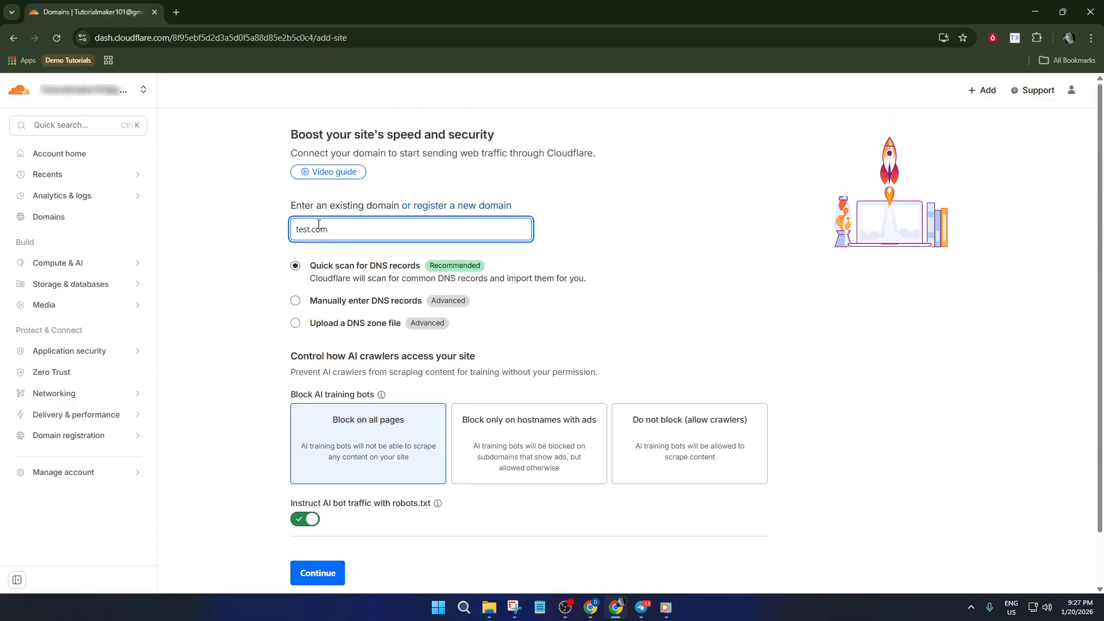
# Open the test.com domain from the account home and go to its DNS records.
pyautogui.click(100, 163)
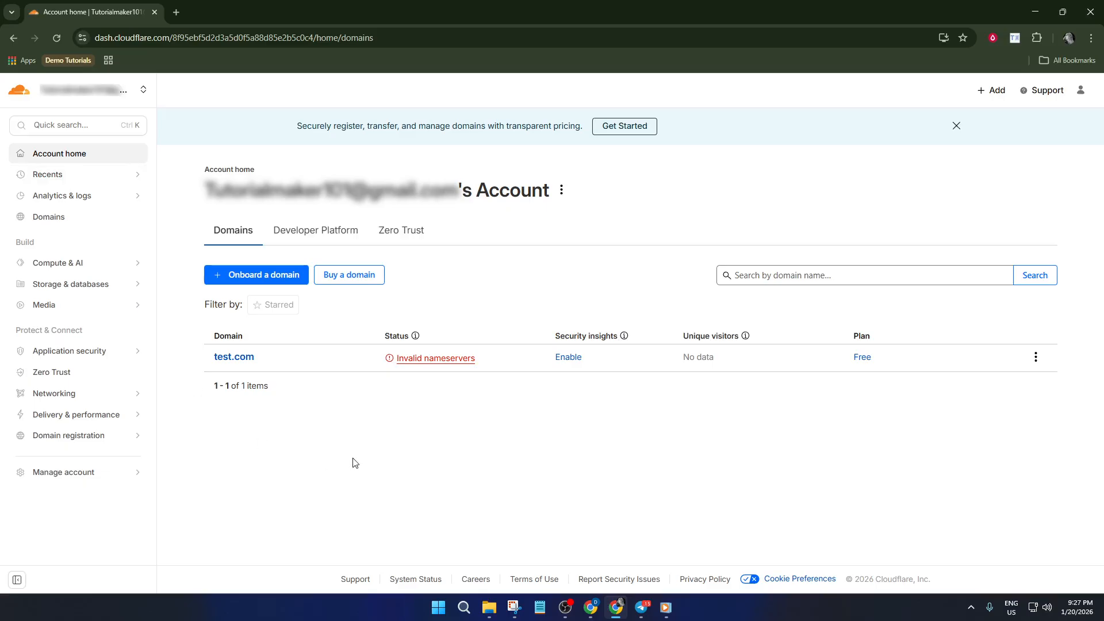
pyautogui.click(236, 363)
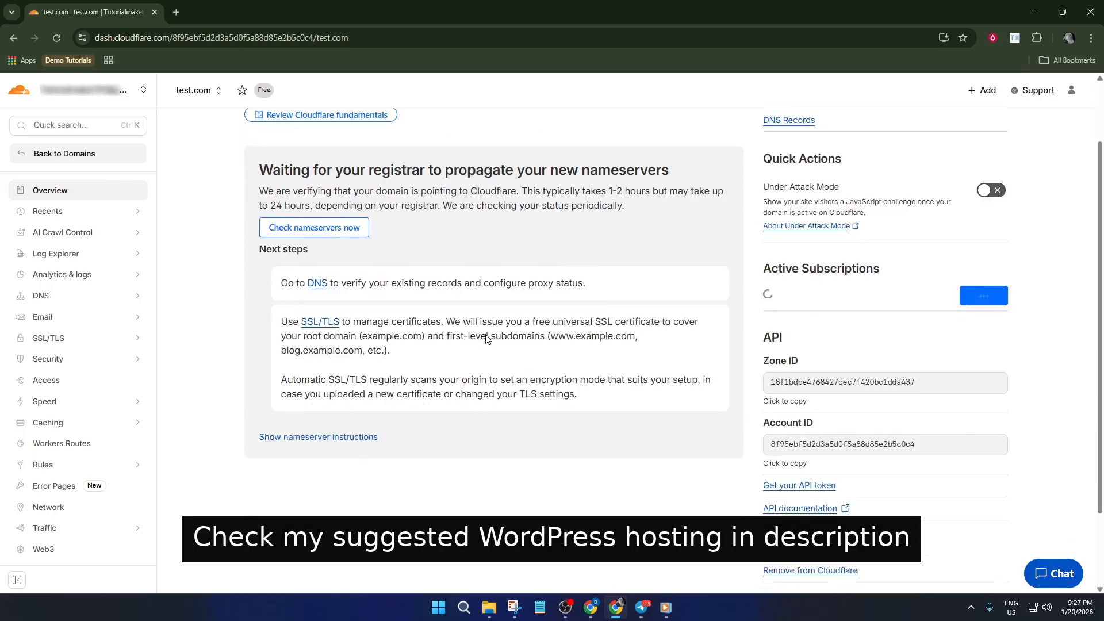
pyautogui.scroll(-1, 486, 342)
pyautogui.scroll(1, 485, 343)
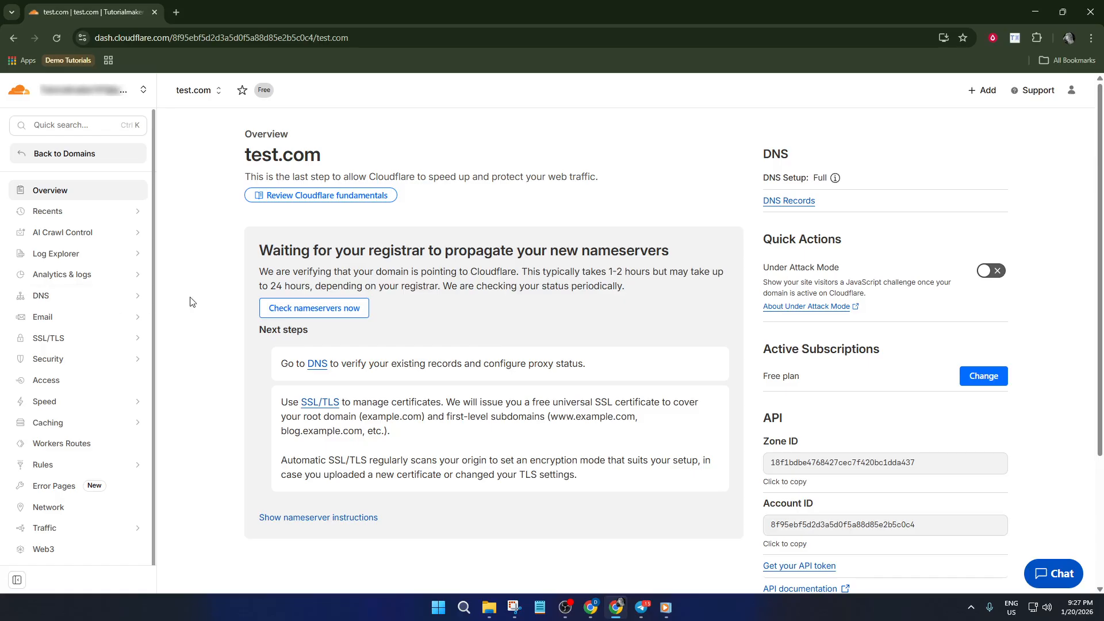
pyautogui.click(777, 205)
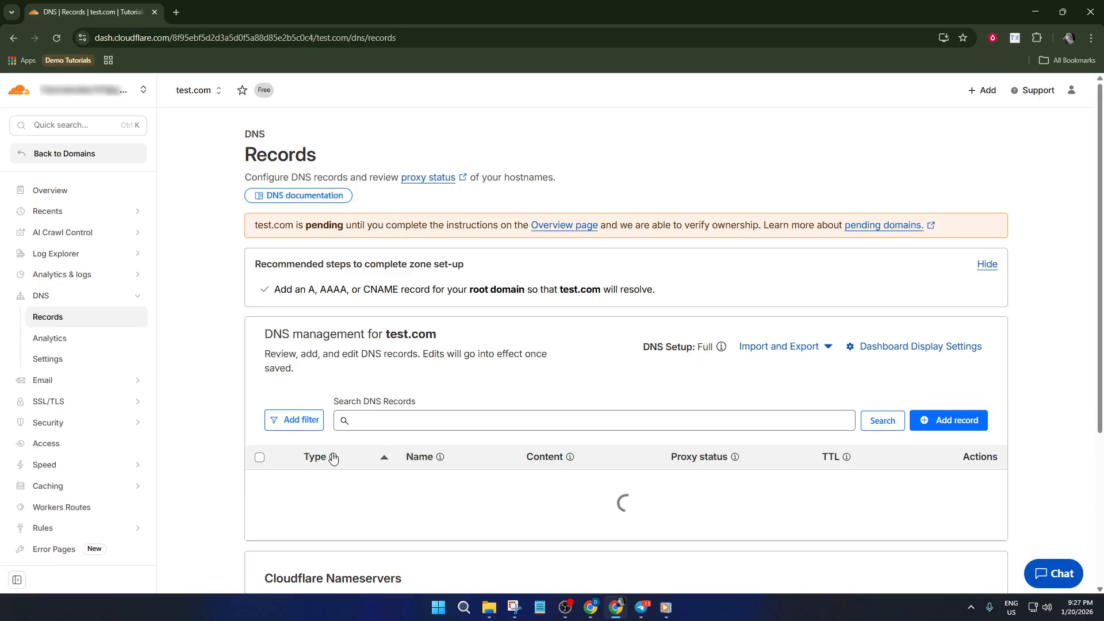
# Examine test.com's DNS records, its assigned Cloudflare nameservers and the notice about its setup status.
pyautogui.scroll(-3, 678, 441)
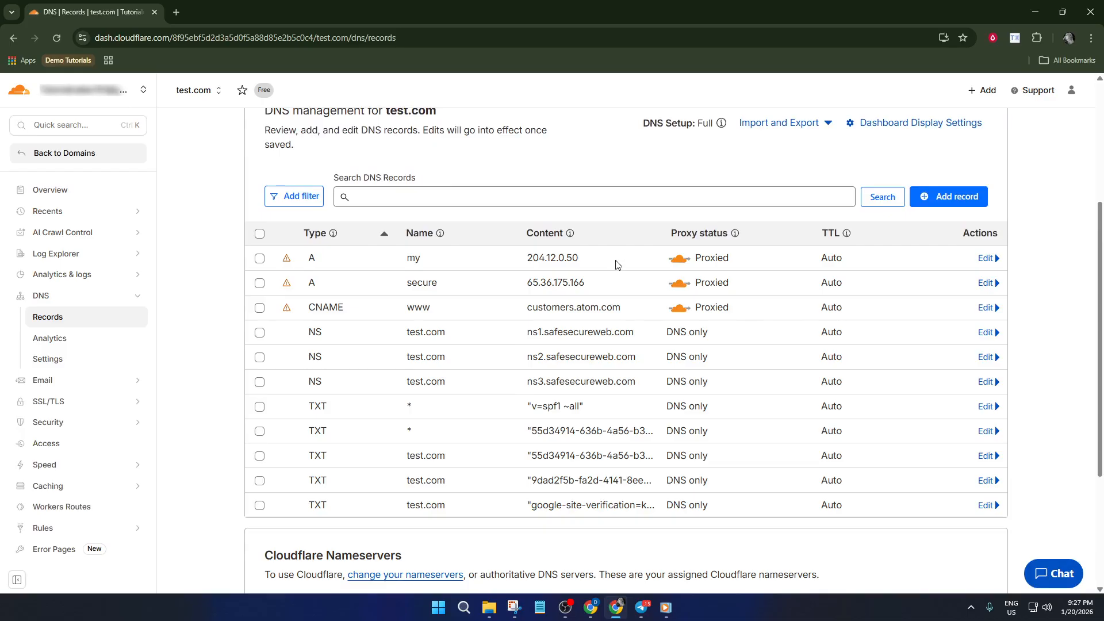
pyautogui.scroll(3, 574, 345)
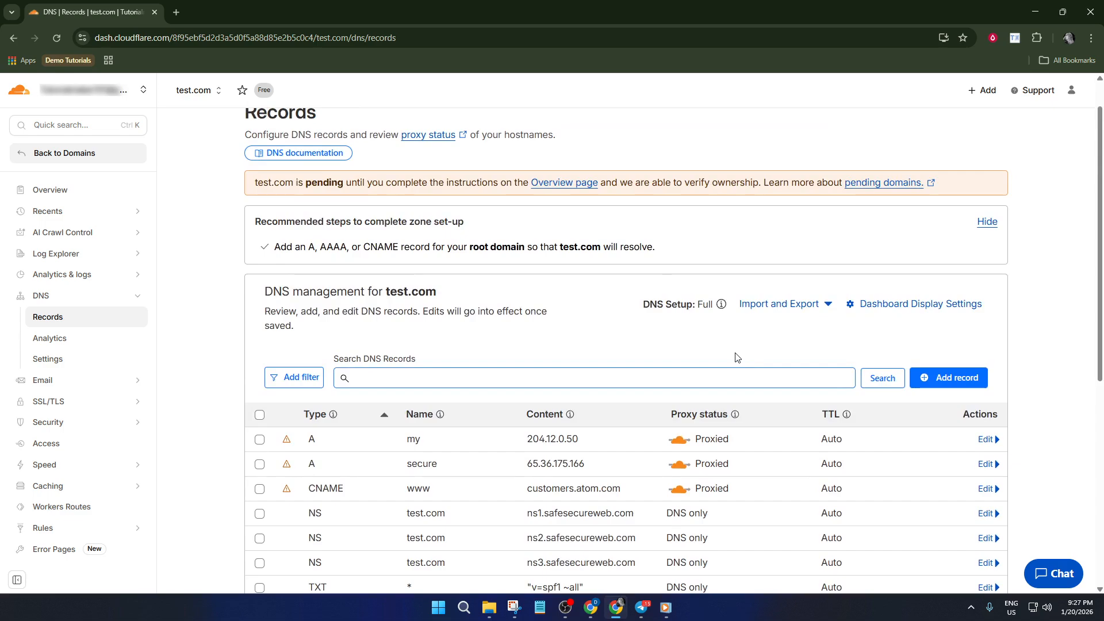
pyautogui.scroll(-7, 764, 379)
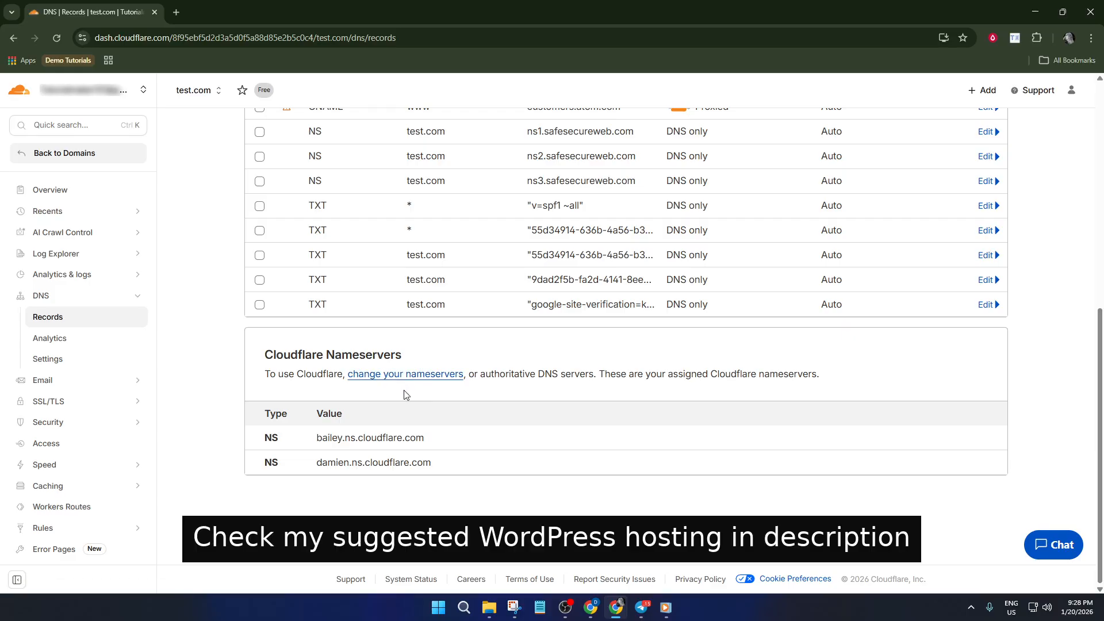
pyautogui.scroll(1, 405, 414)
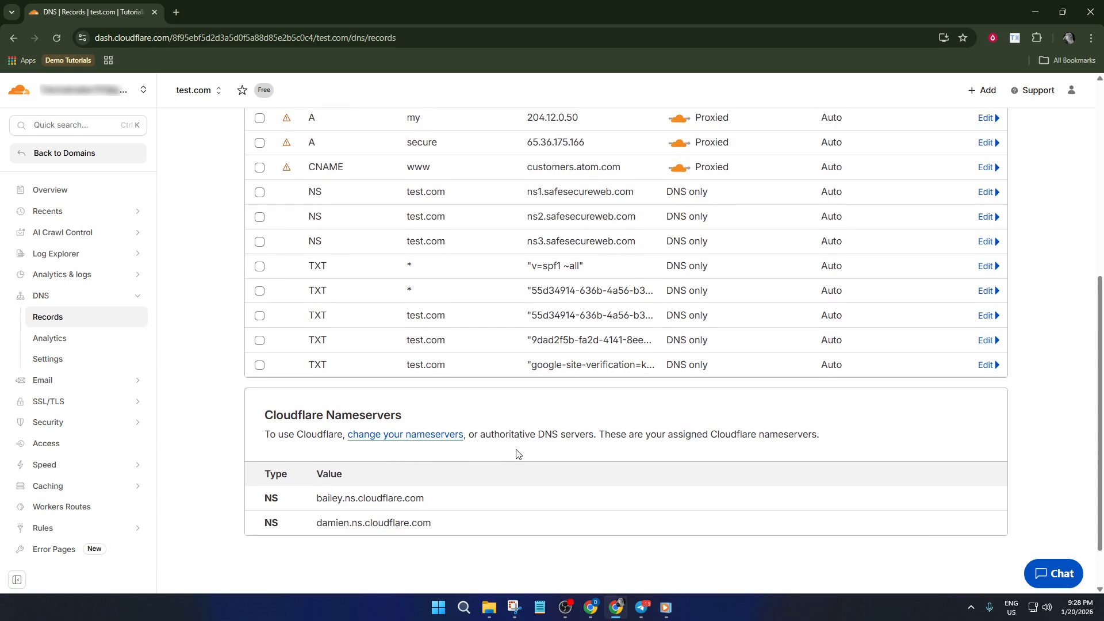
pyautogui.scroll(4, 518, 468)
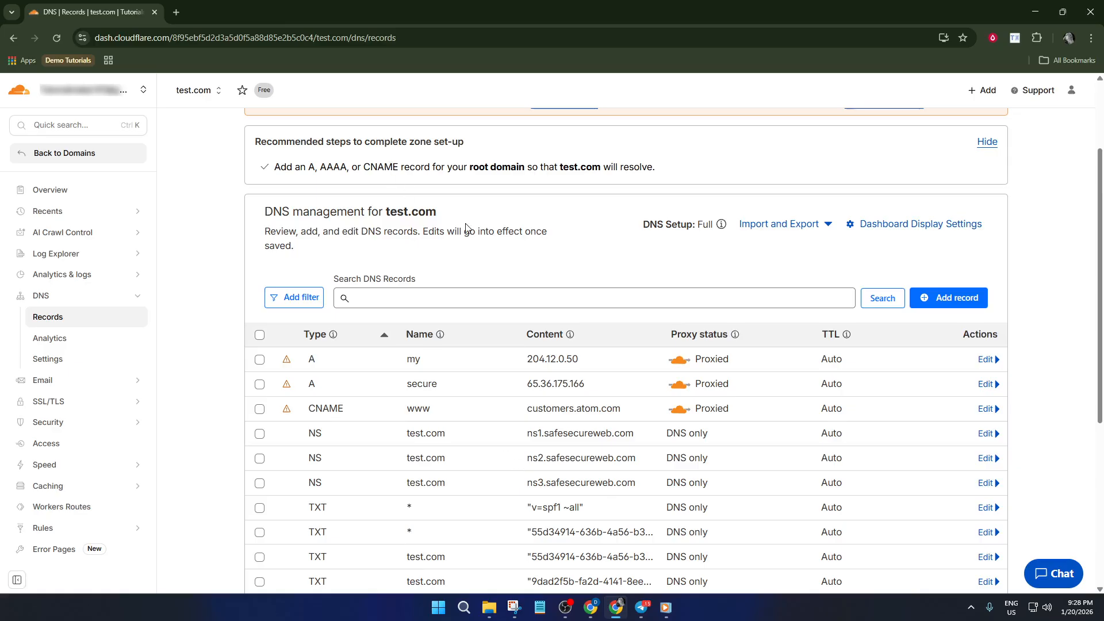
pyautogui.scroll(2, 530, 262)
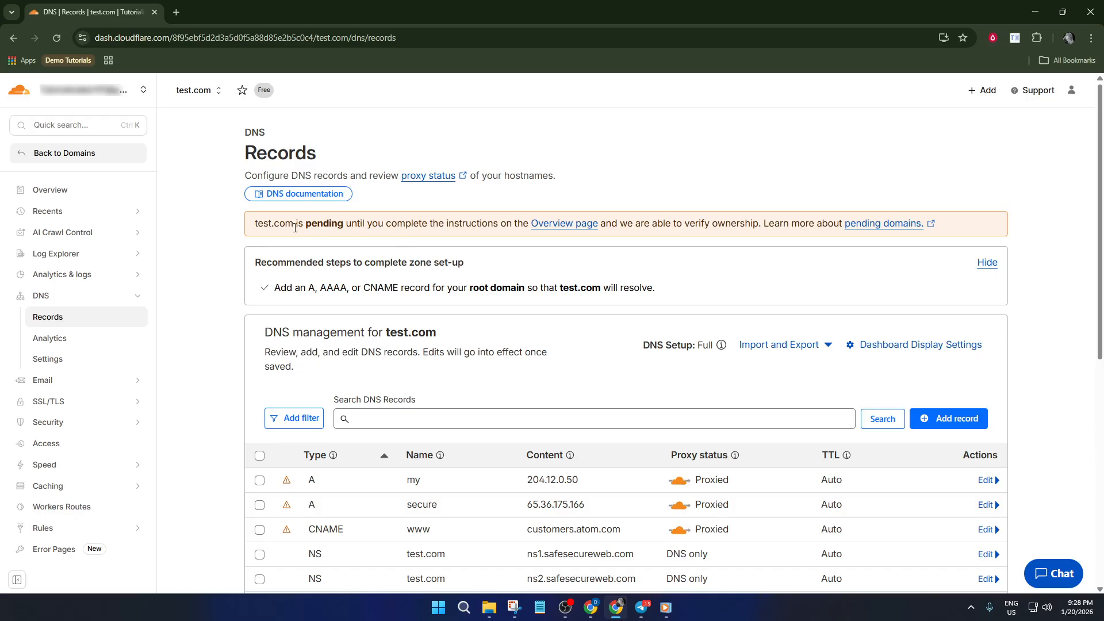
pyautogui.moveTo(305, 224); pyautogui.dragTo(502, 233)
pyautogui.click(533, 244)
pyautogui.scroll(-1, 591, 258)
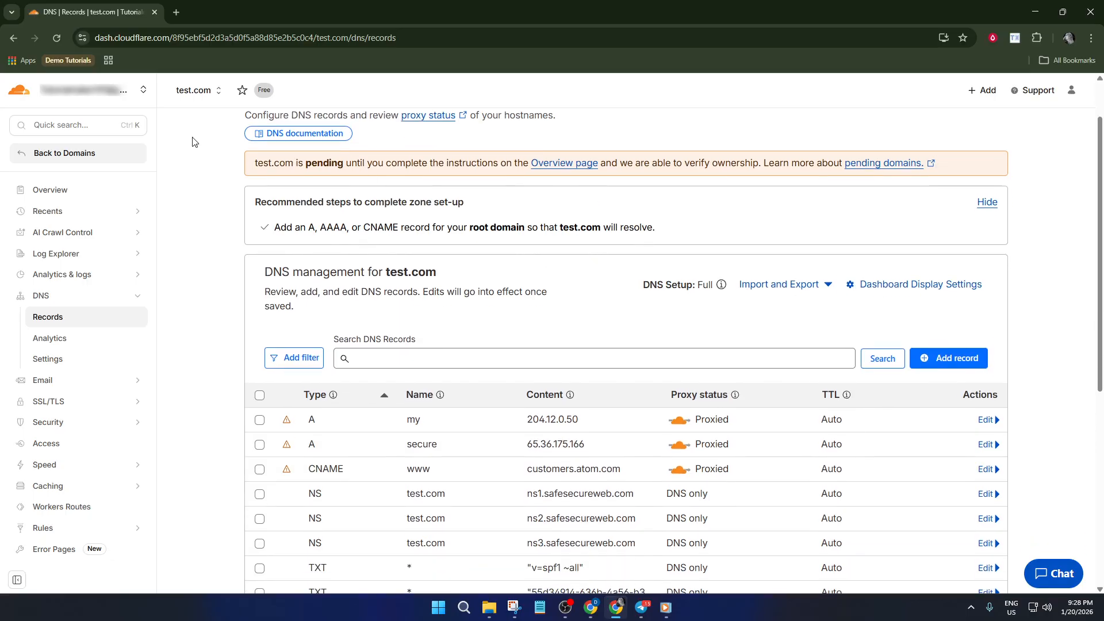
pyautogui.click(56, 299)
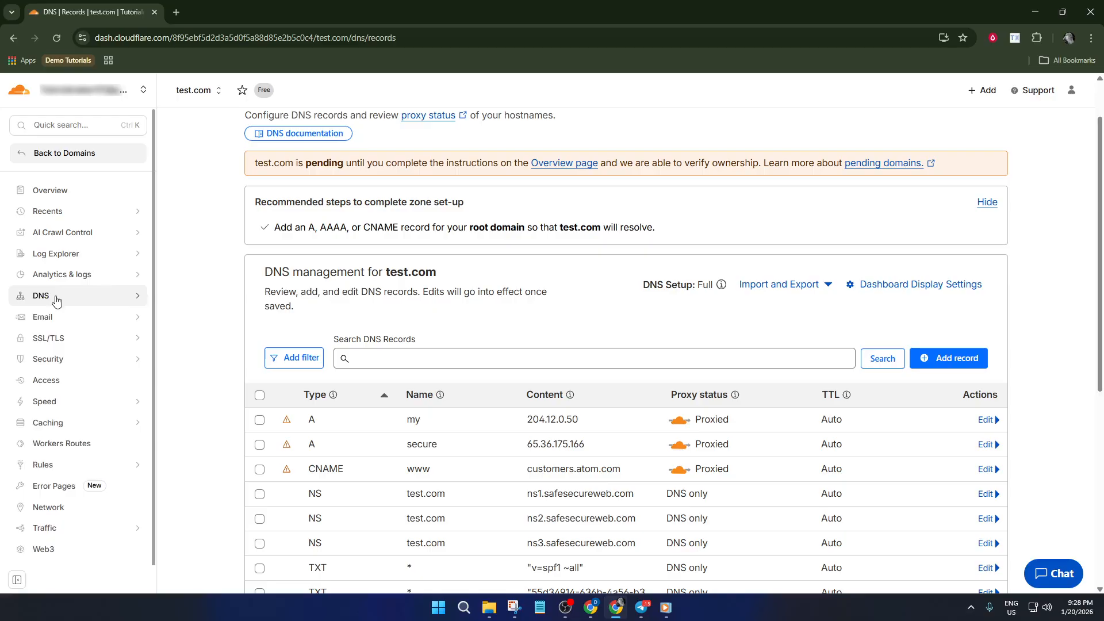
pyautogui.click(89, 300)
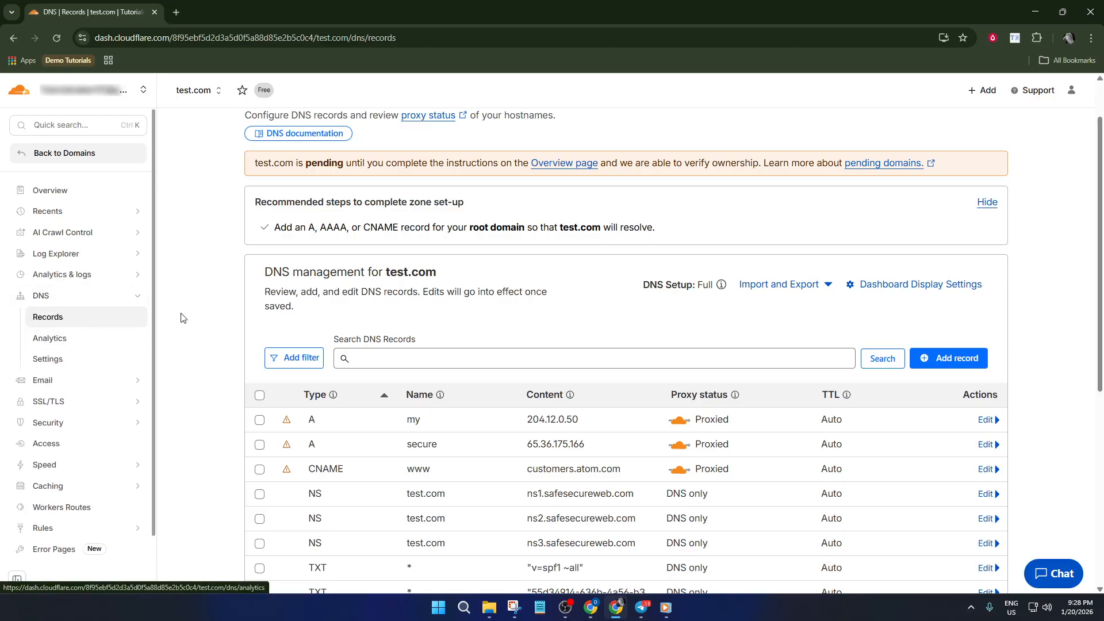
pyautogui.click(955, 359)
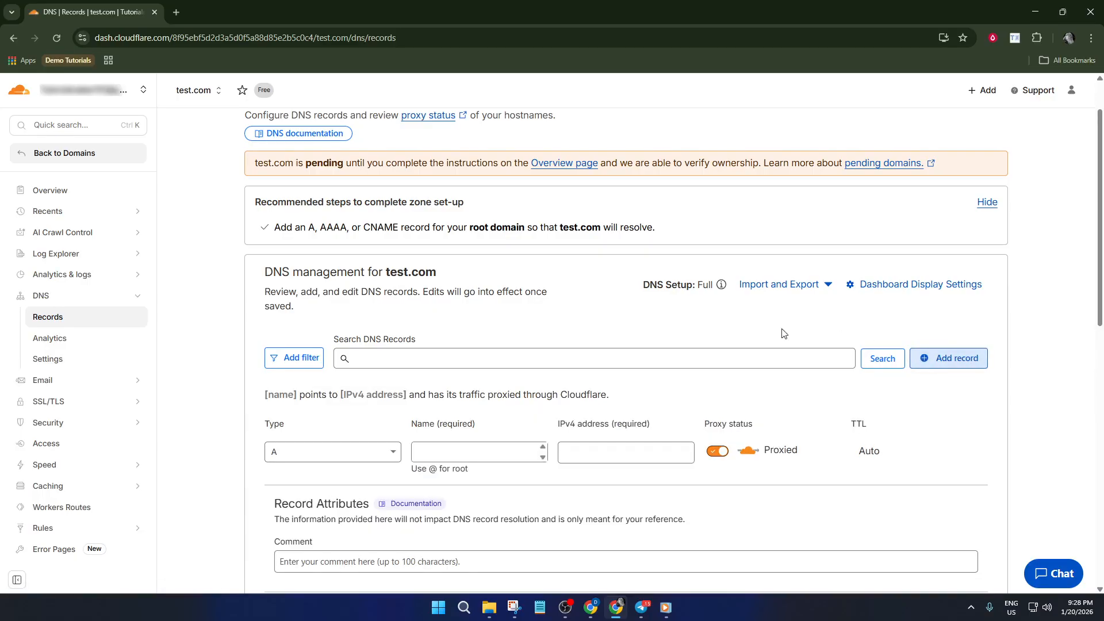
pyautogui.scroll(-2, 782, 333)
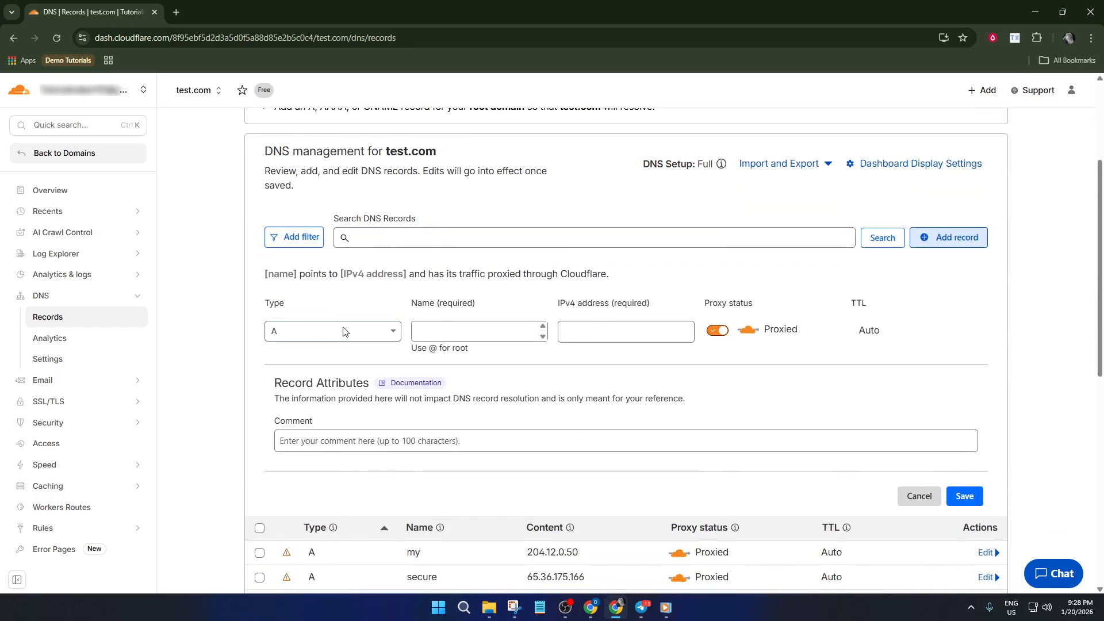
pyautogui.click(346, 332)
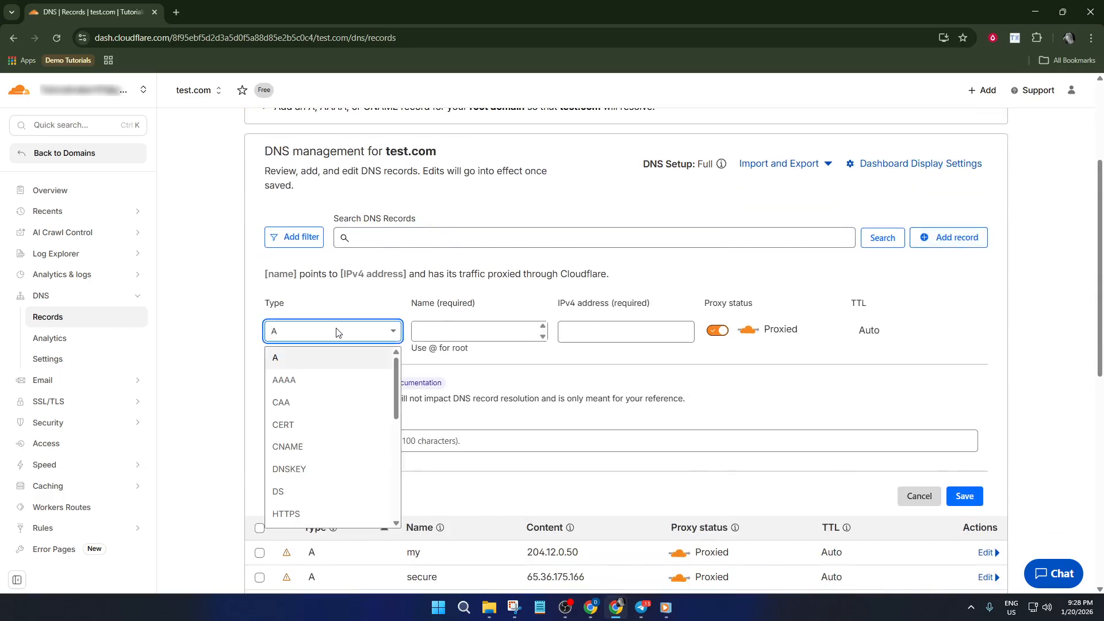
pyautogui.click(326, 358)
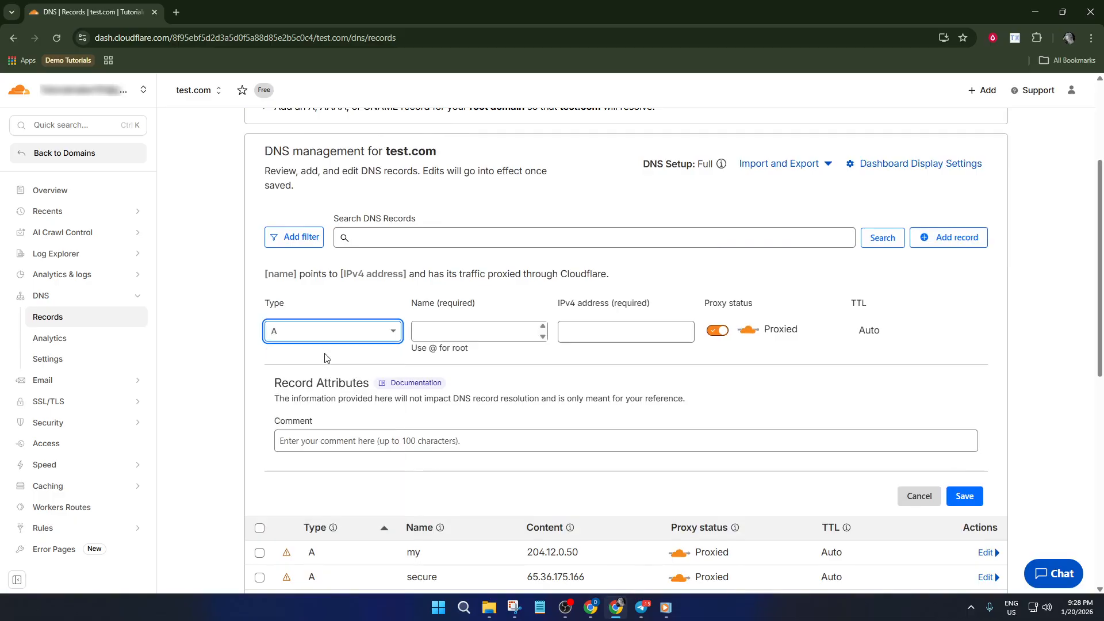
pyautogui.click(466, 328)
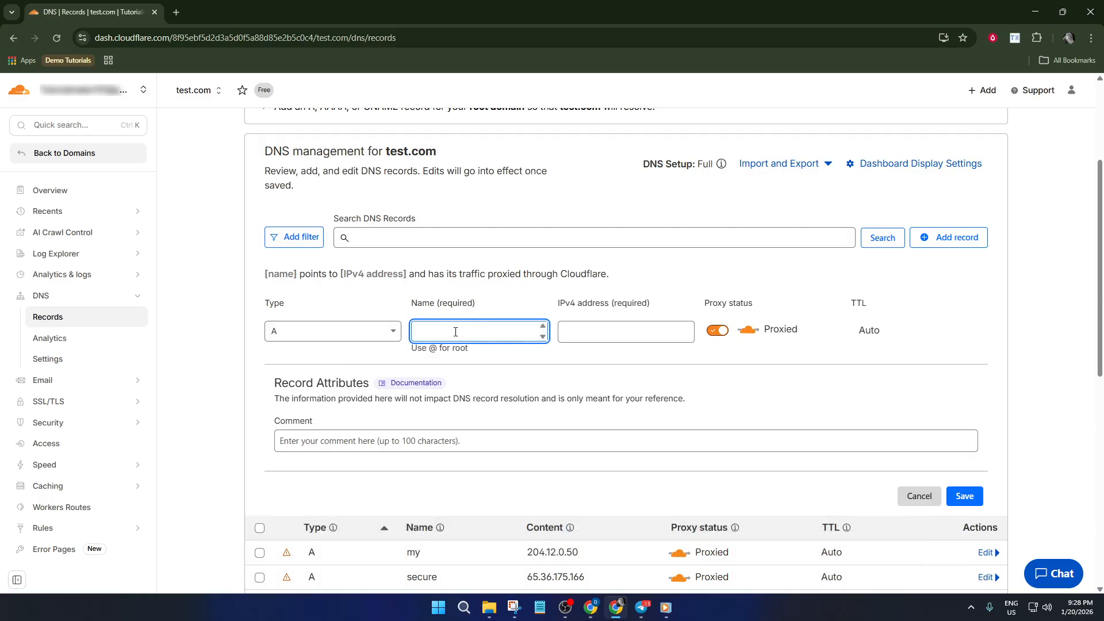
pyautogui.write('ww')
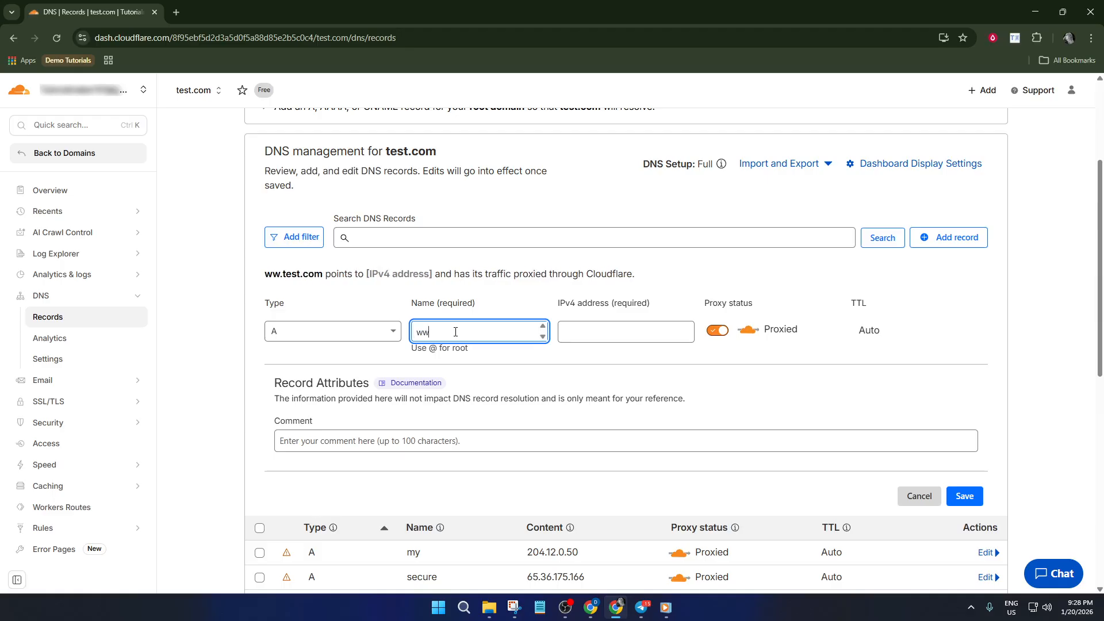
pyautogui.write('w.bl')
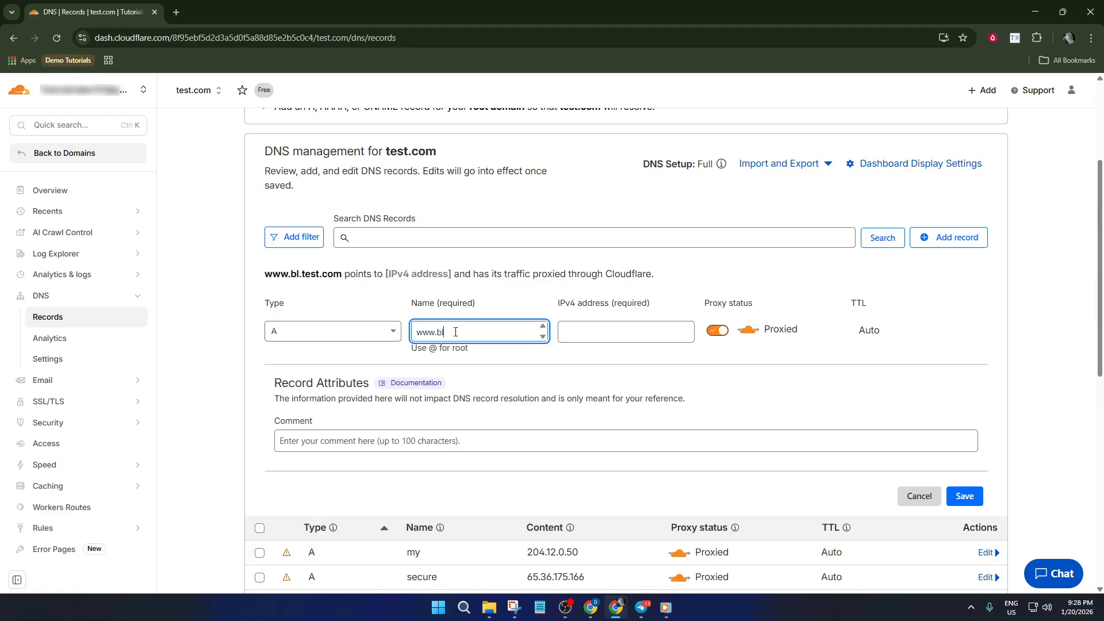
pyautogui.write('og.com')
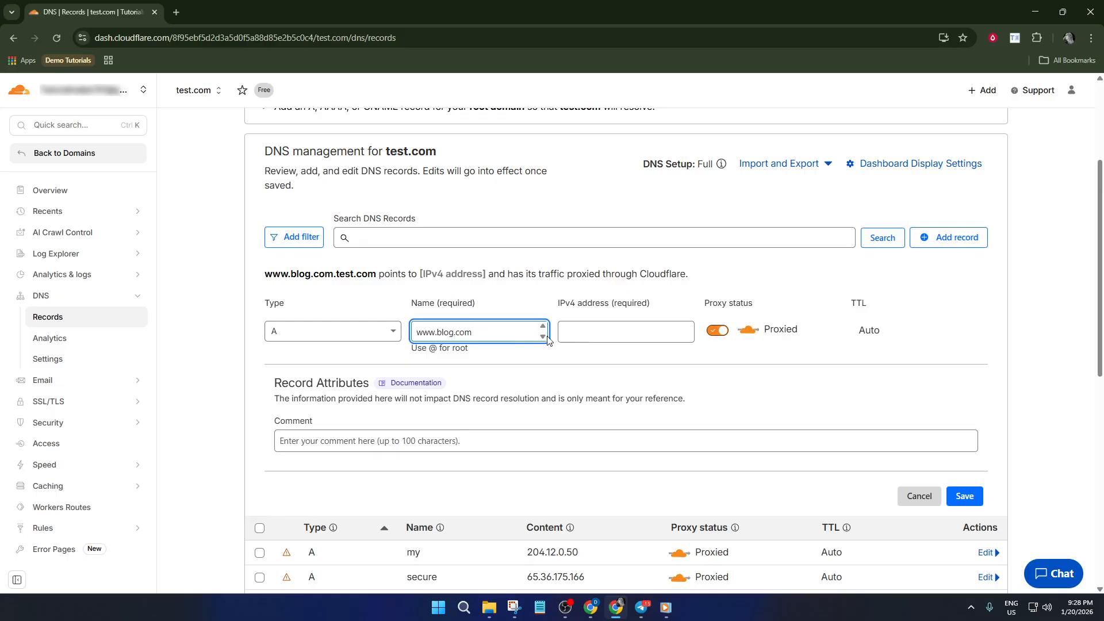
# Enter 123.45.67.890 as the new A record's IPv4 address.
pyautogui.click(610, 334)
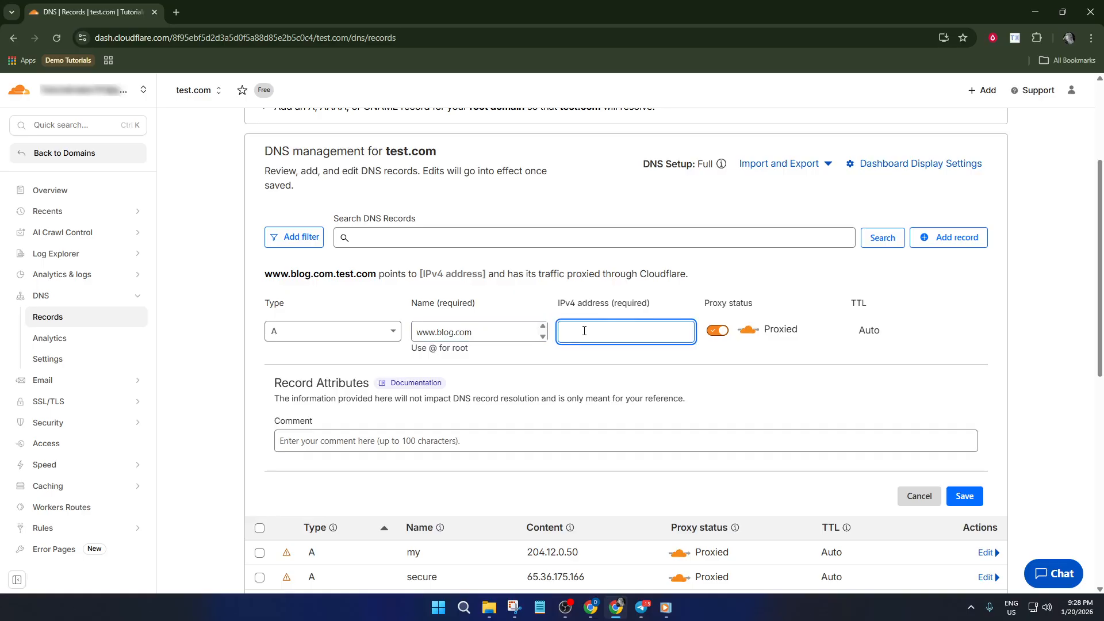
pyautogui.write('123')
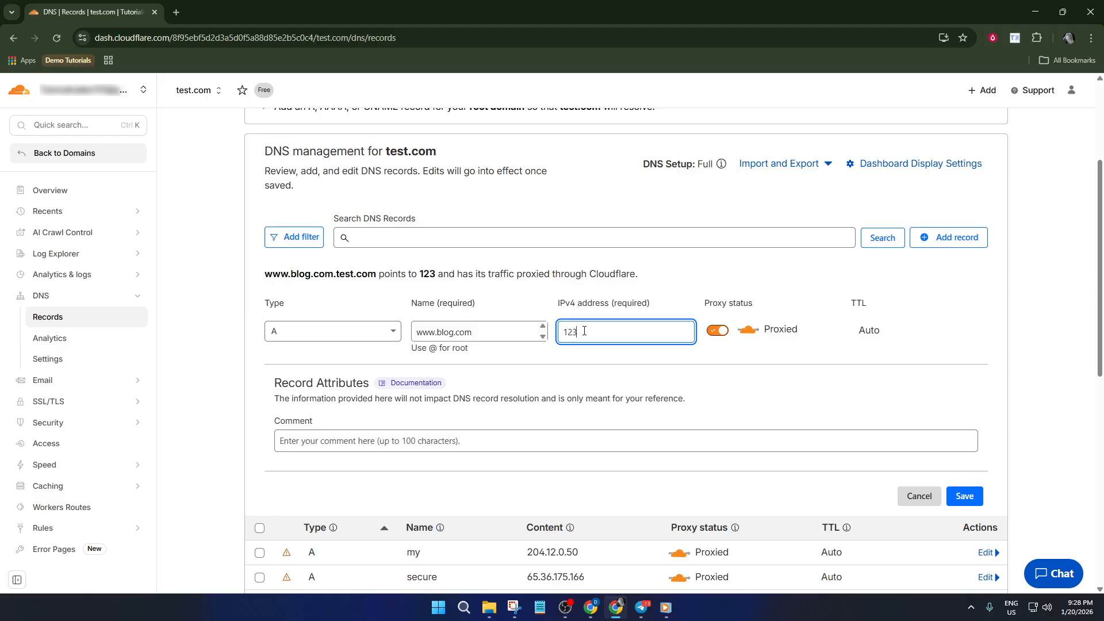
pyautogui.write('.')
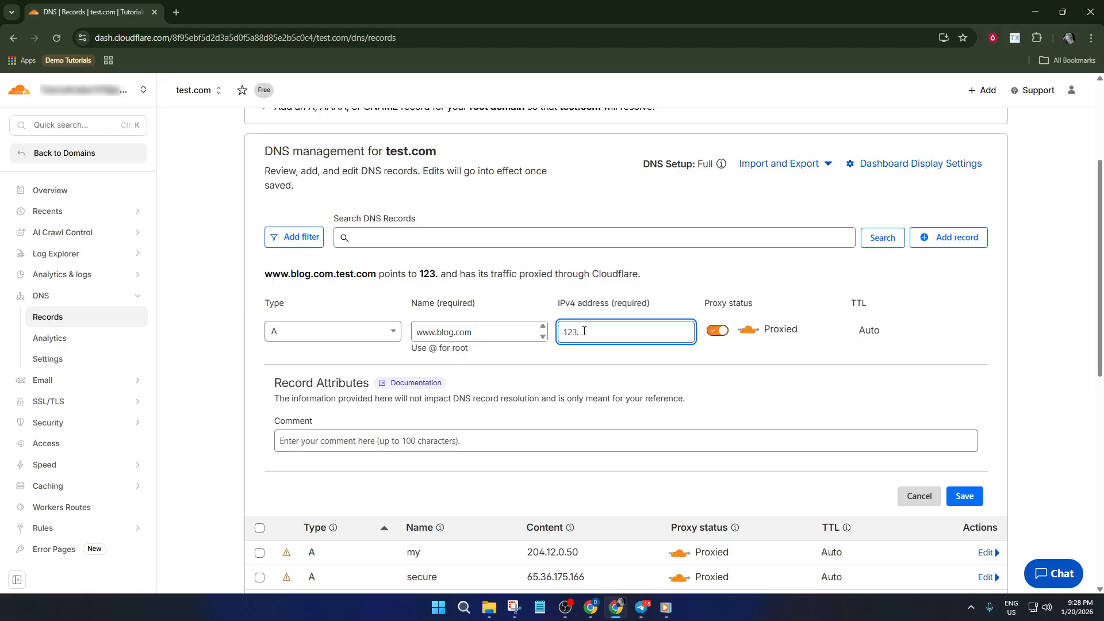
pyautogui.write('45')
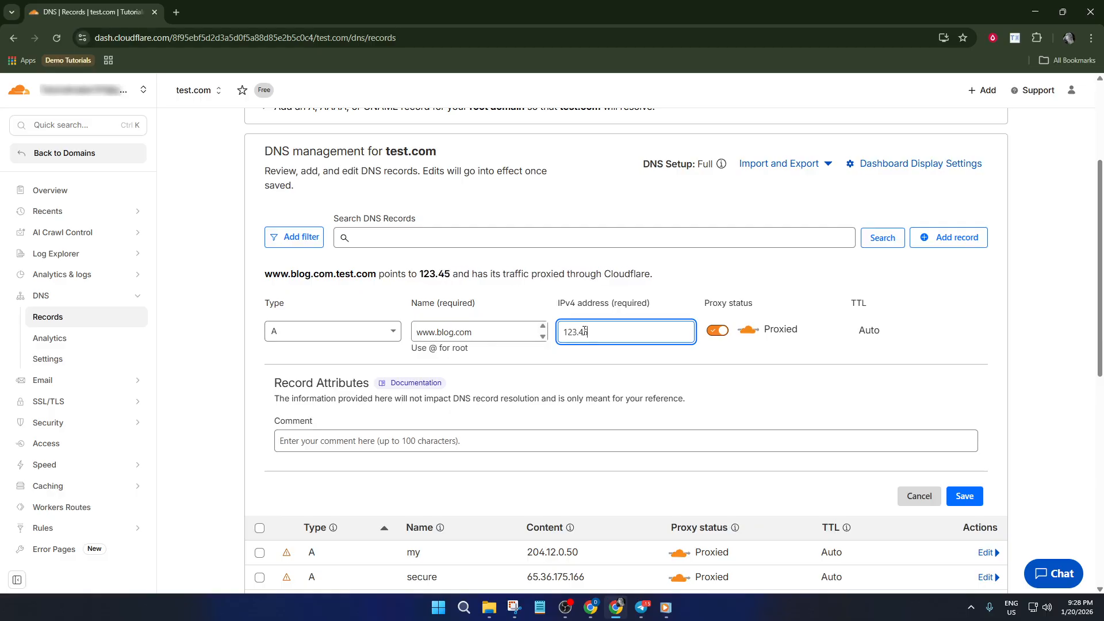
pyautogui.write('.')
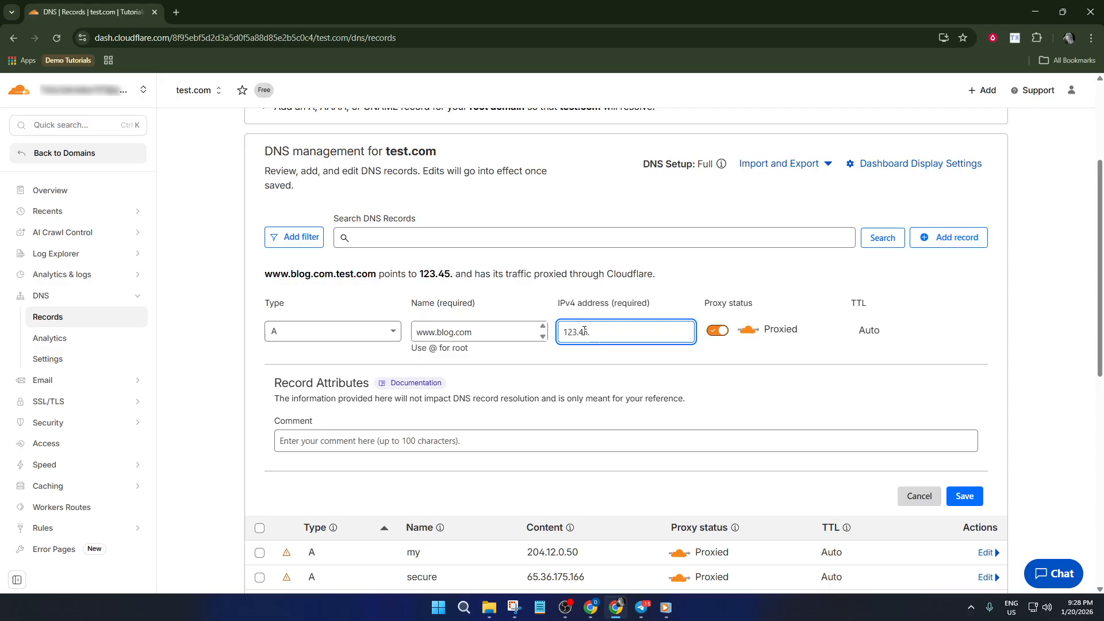
pyautogui.write('67')
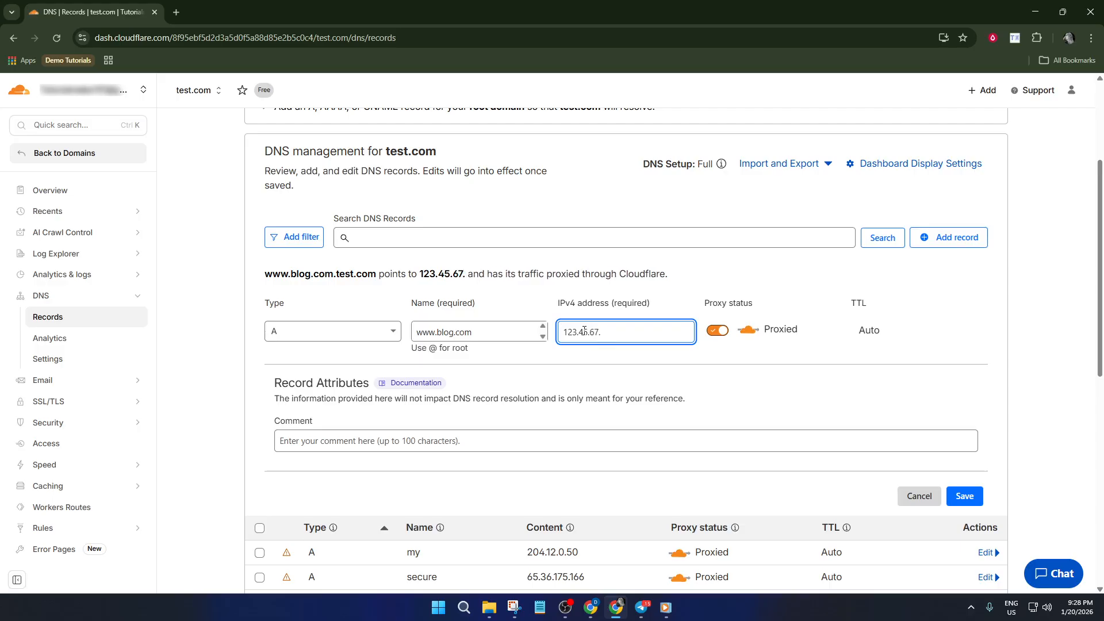
pyautogui.write('.890')
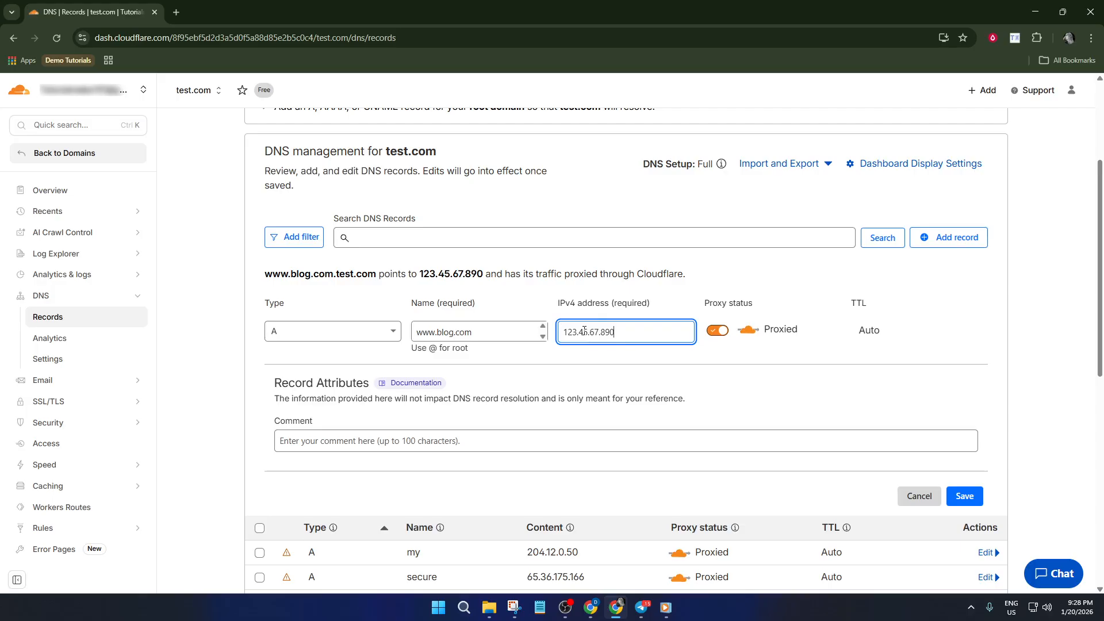
# Switch the new record's proxy status to DNS only and review its TTL options, keeping Auto.
pyautogui.click(722, 336)
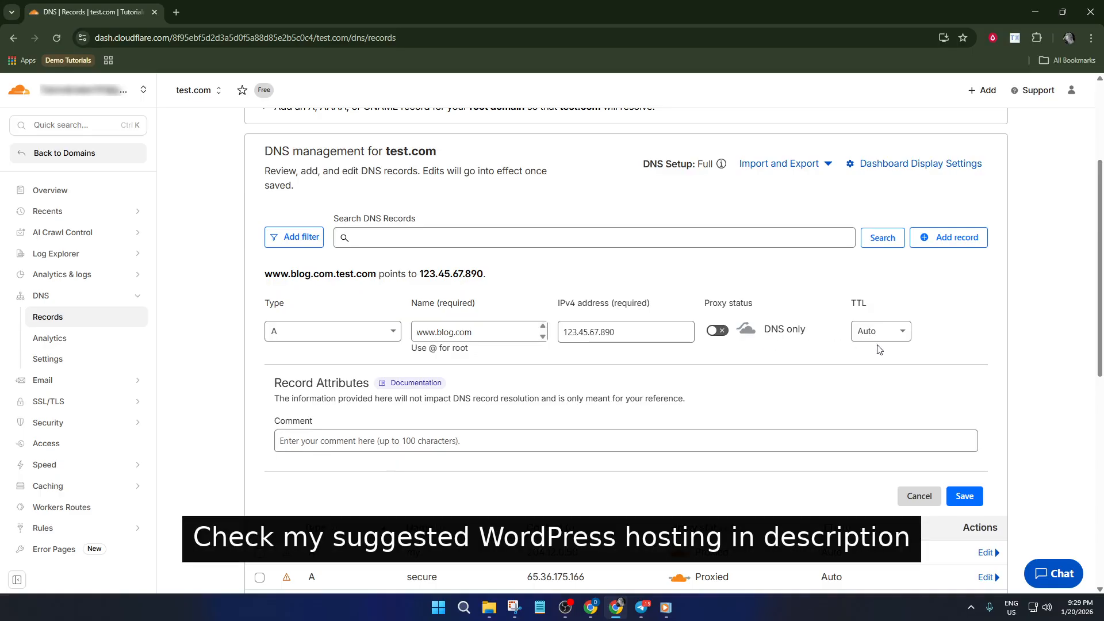
pyautogui.click(898, 332)
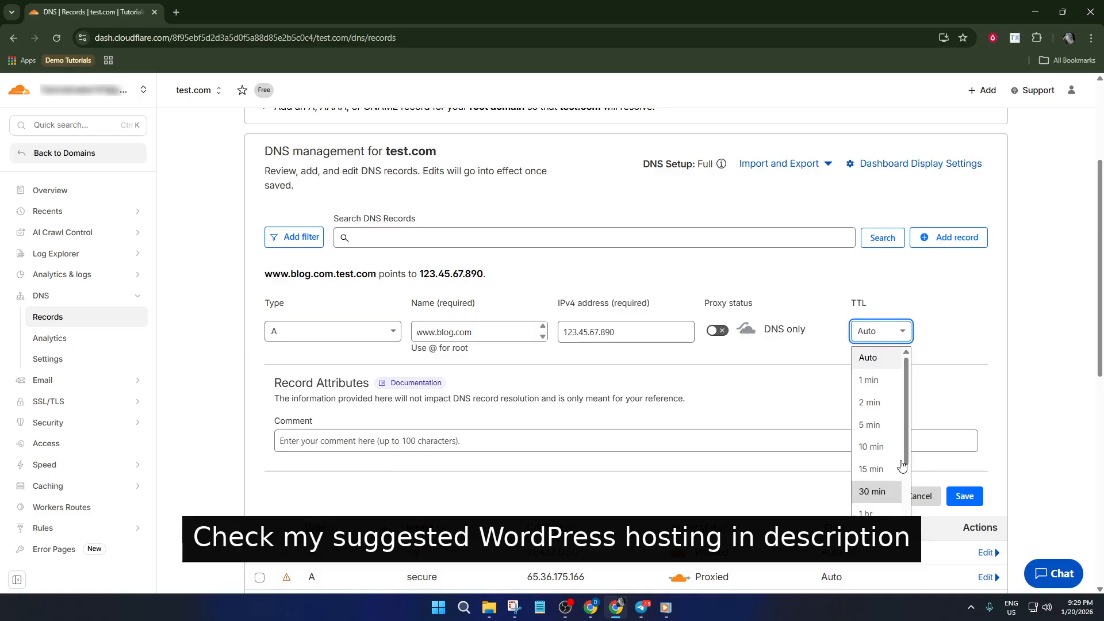
pyautogui.scroll(-3, 888, 460)
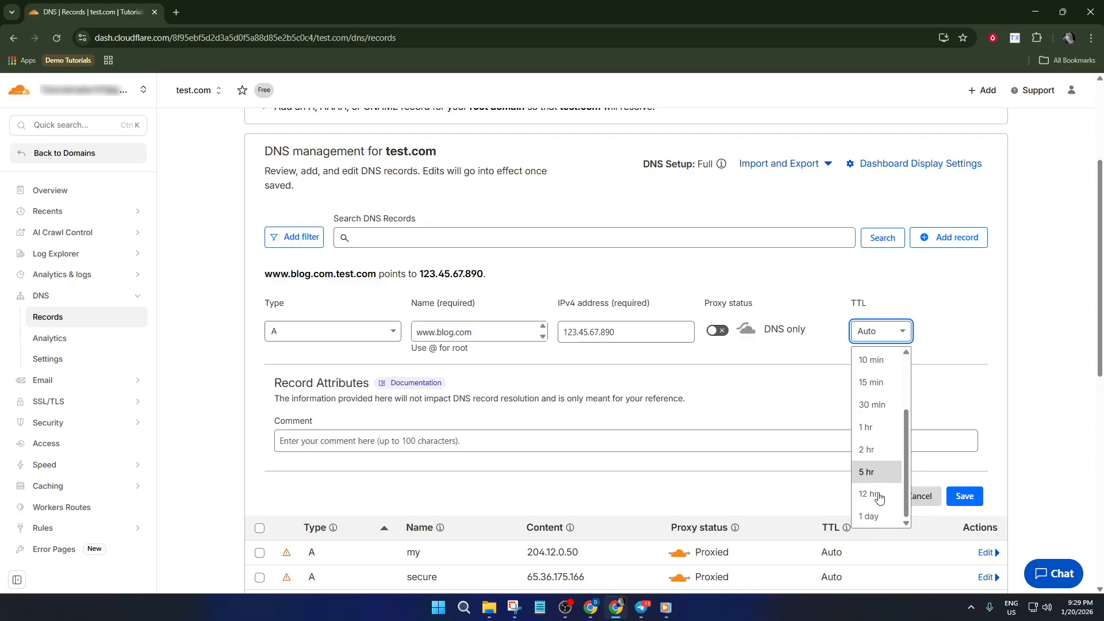
pyautogui.scroll(3, 882, 455)
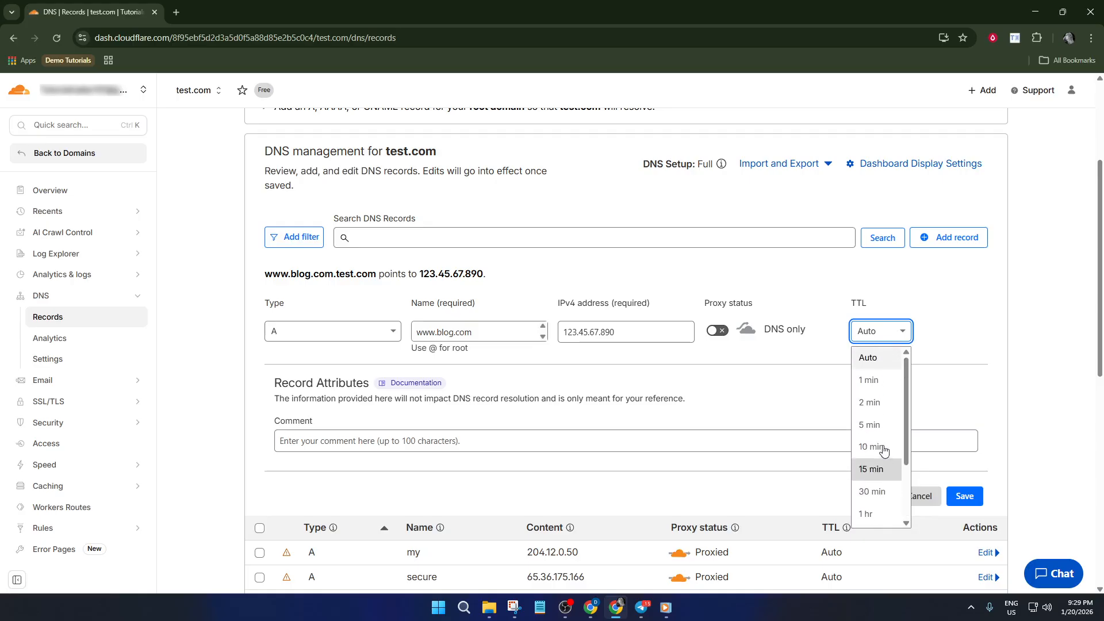
pyautogui.click(808, 361)
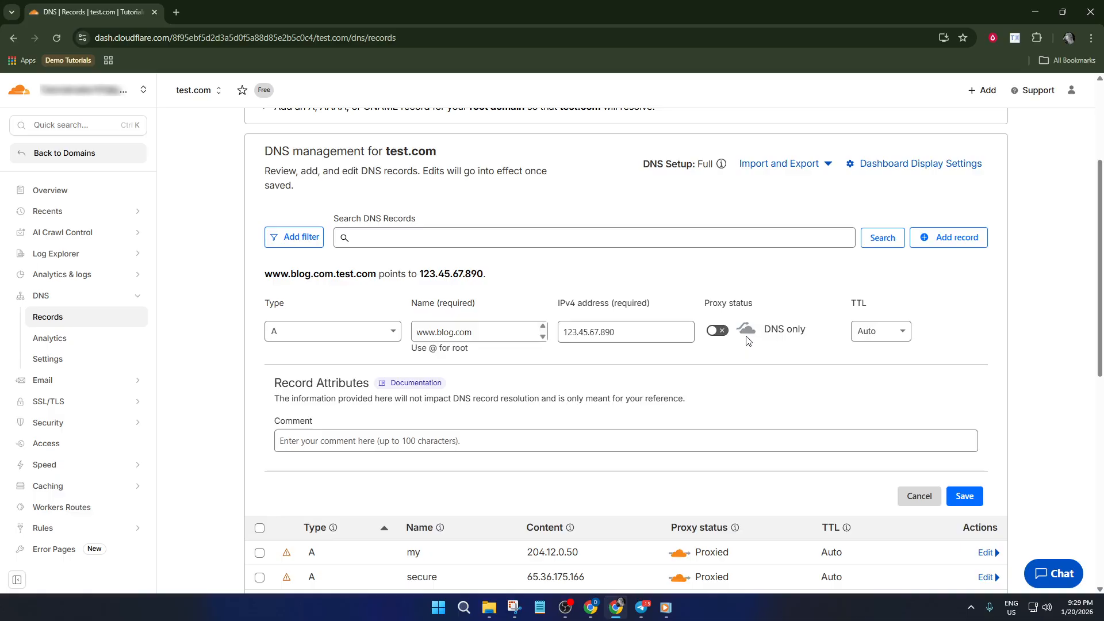
# Open the existing A record named "my" for editing.
pyautogui.scroll(-3, 746, 341)
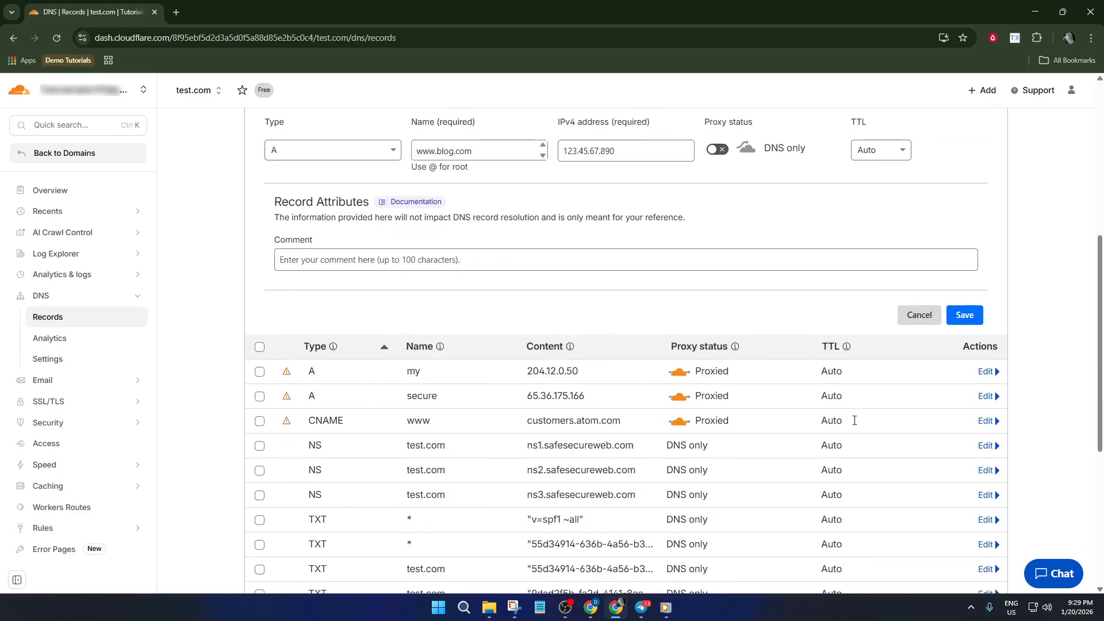
pyautogui.click(998, 374)
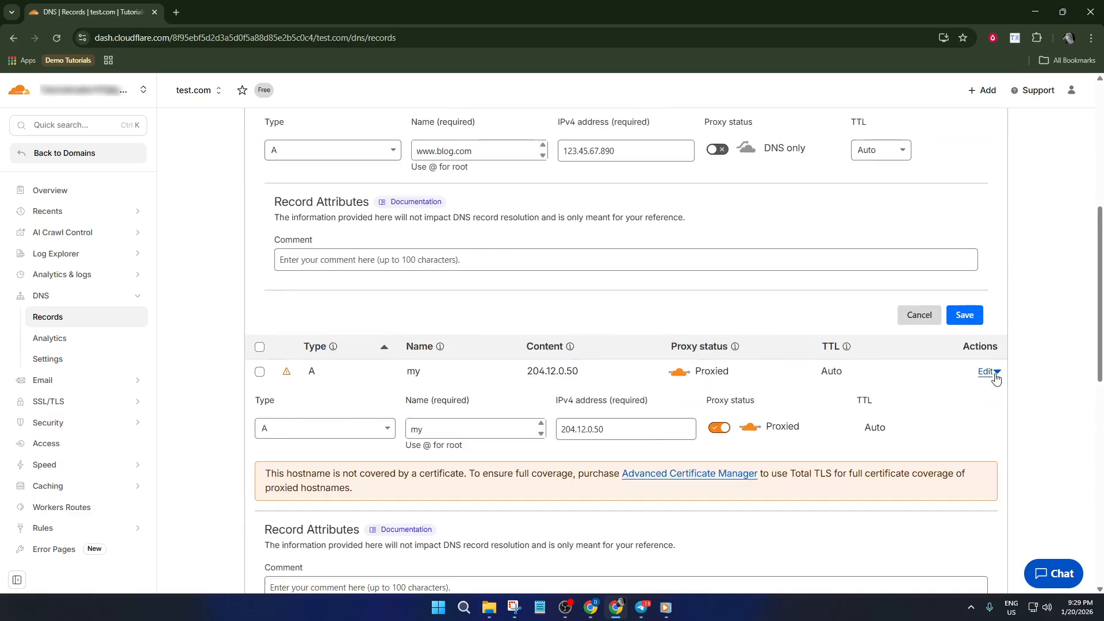
pyautogui.scroll(-1, 662, 409)
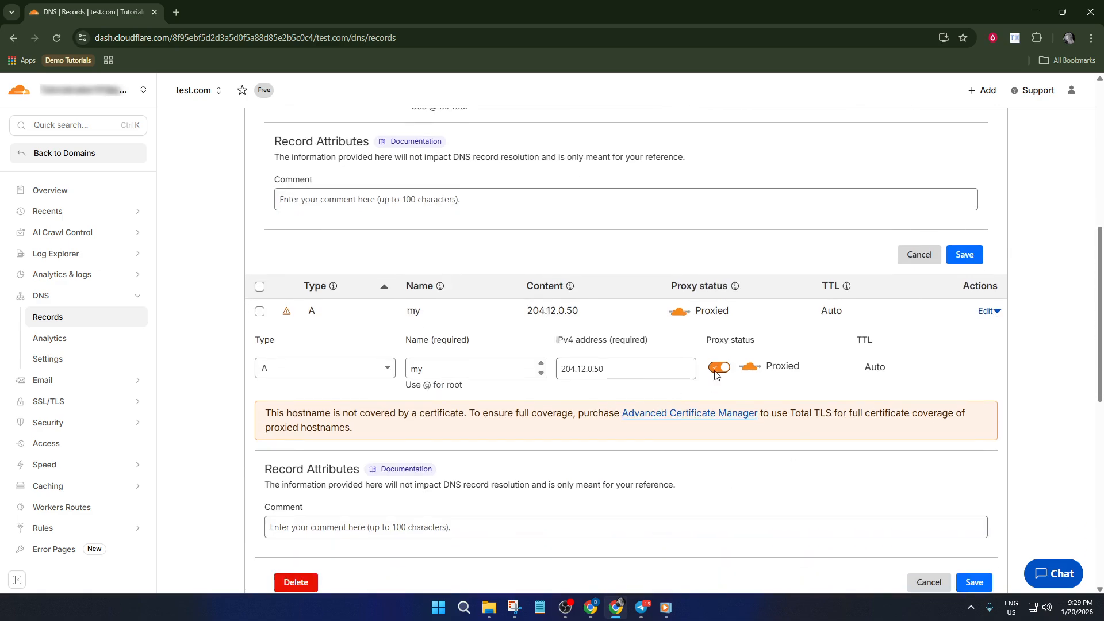